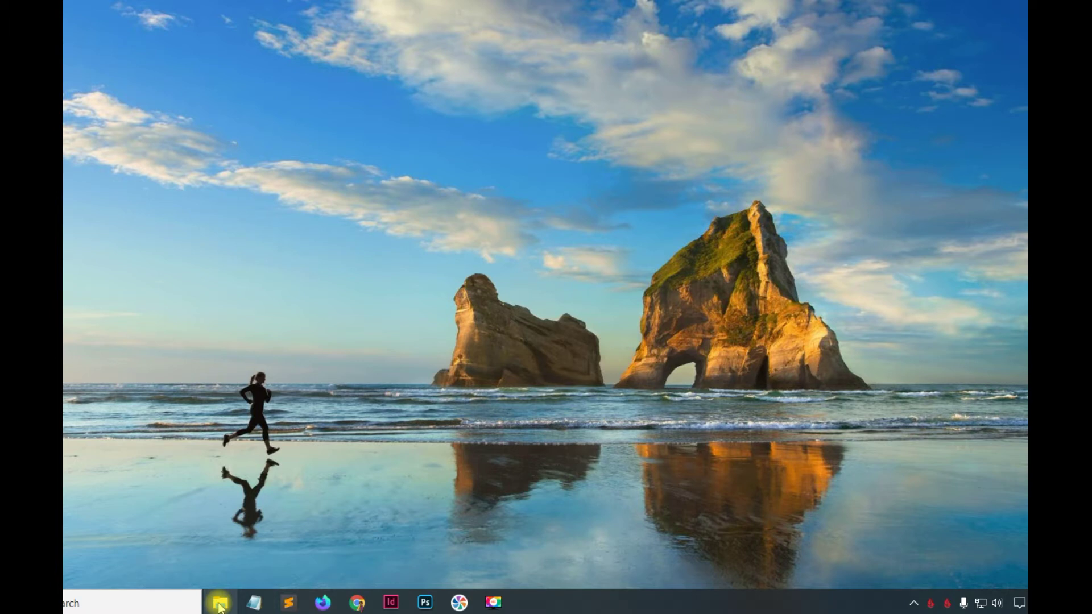
- Open the This PC > Music folder in File Explorer
left_click(219, 604)
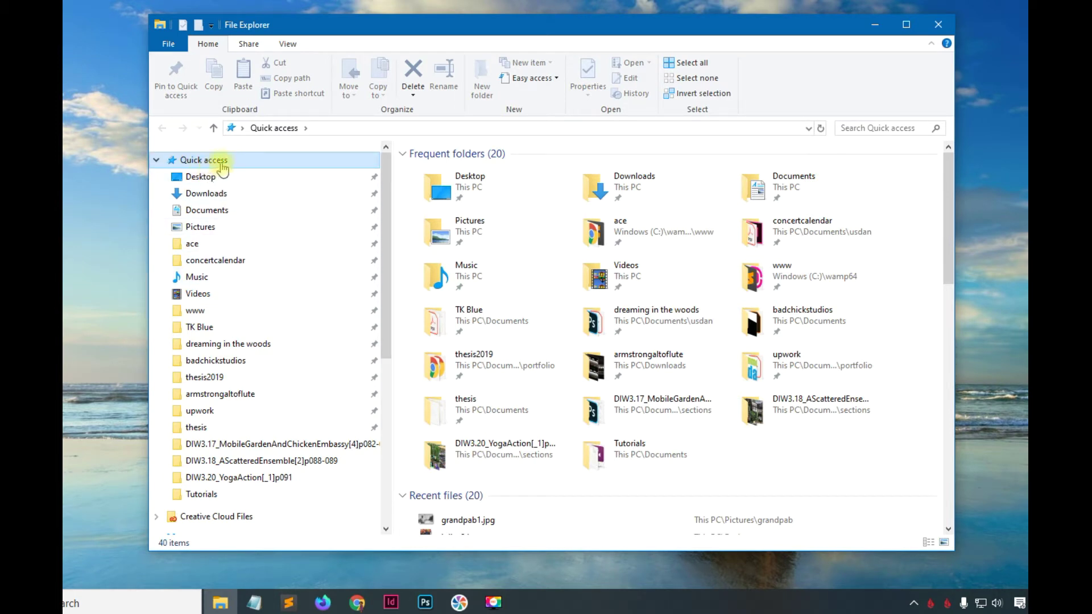
left_click_drag(388, 205, 382, 373)
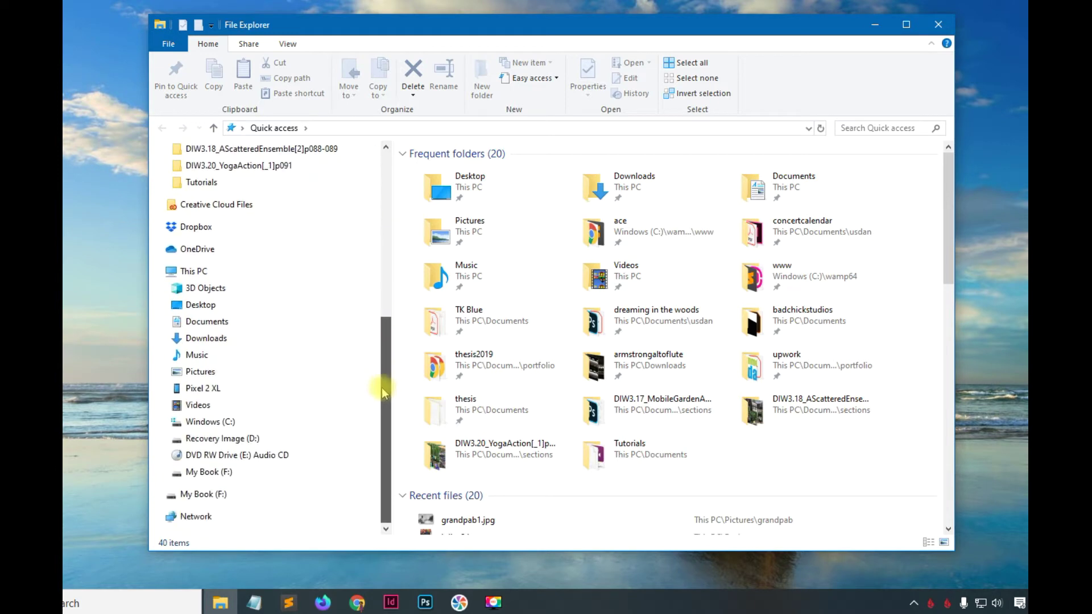
left_click(194, 272)
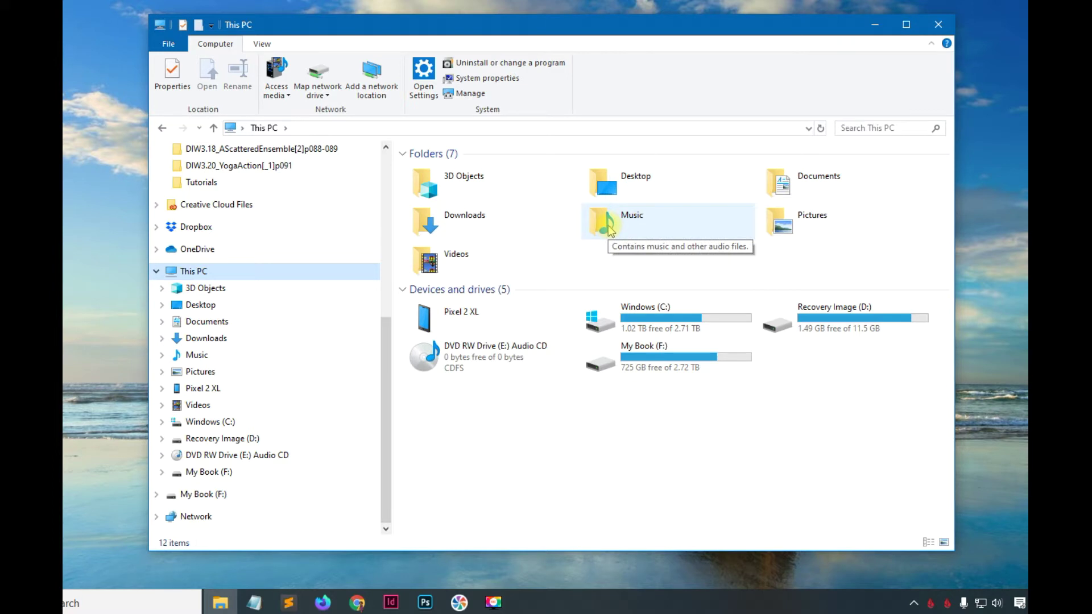
left_click(610, 229)
double_click(610, 230)
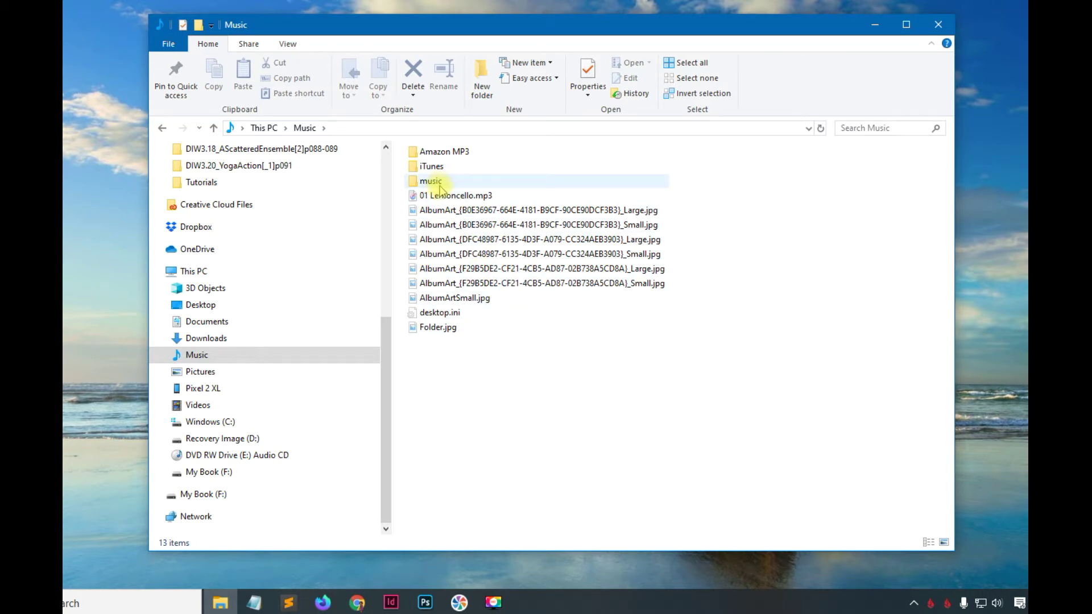
- Select 01 Lemoncello.mp3 and minimize the Music window
mouse_move(441, 185)
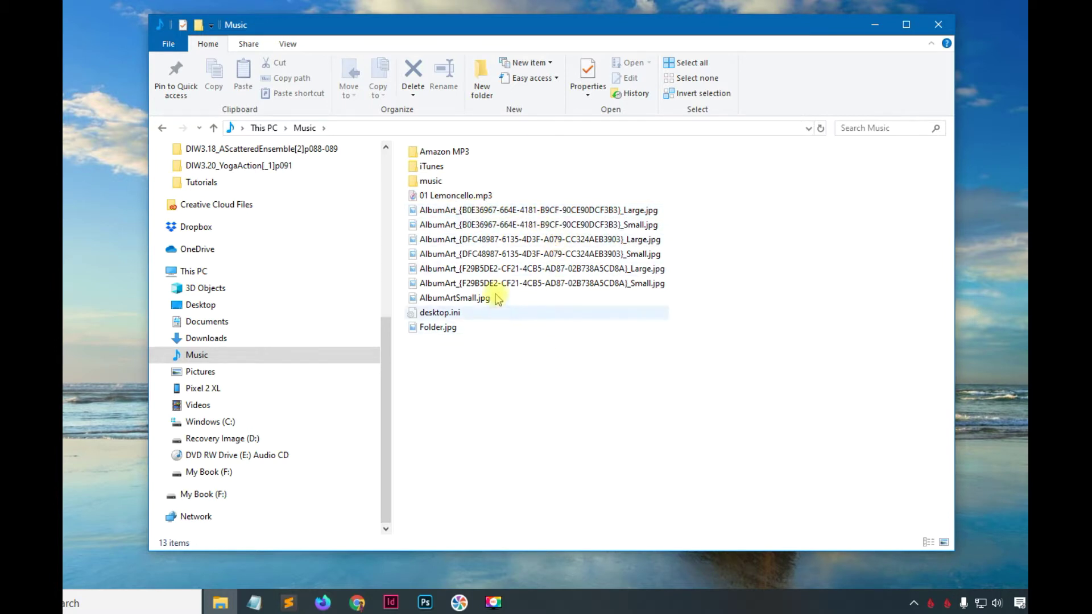
left_click(450, 199)
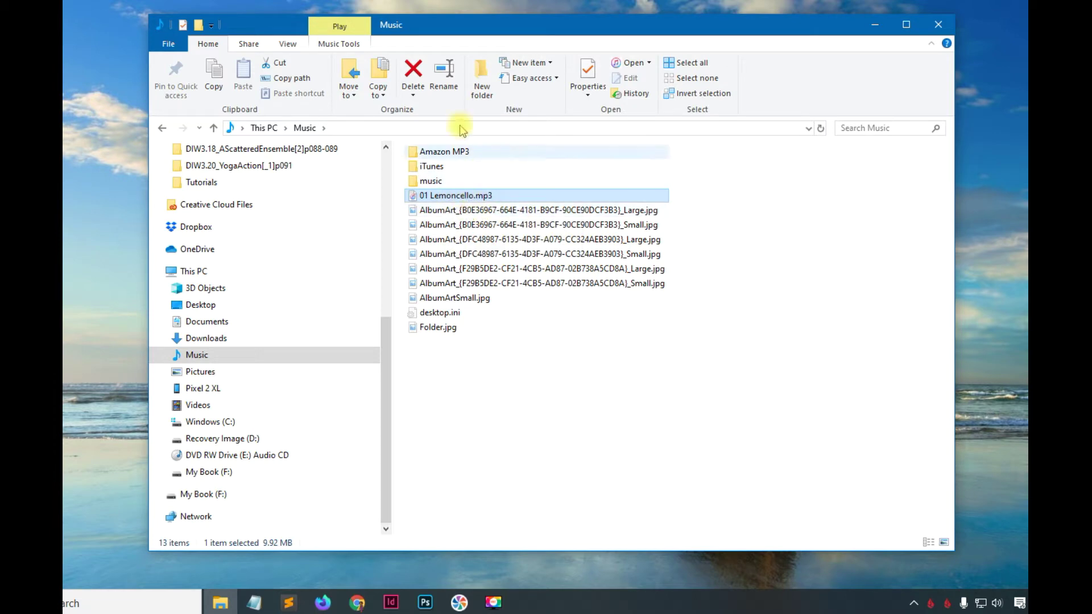
left_click(876, 26)
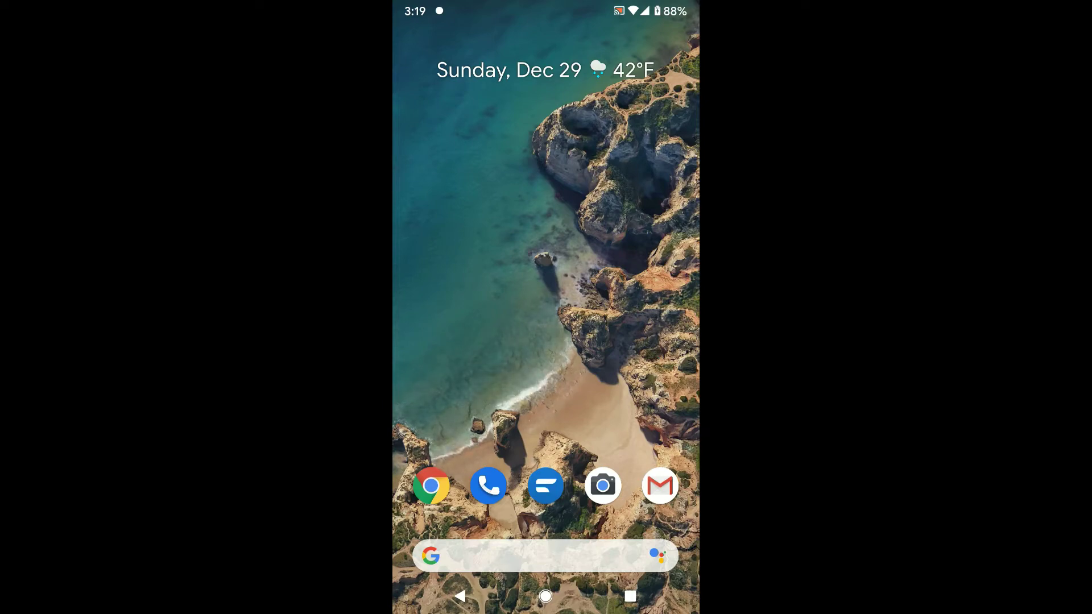
- Switch the phone's USB mode from charging to File transfer / Android Auto, then confirm it in the notification shade
left_click_drag(546, 9, 545, 370)
left_click(546, 319)
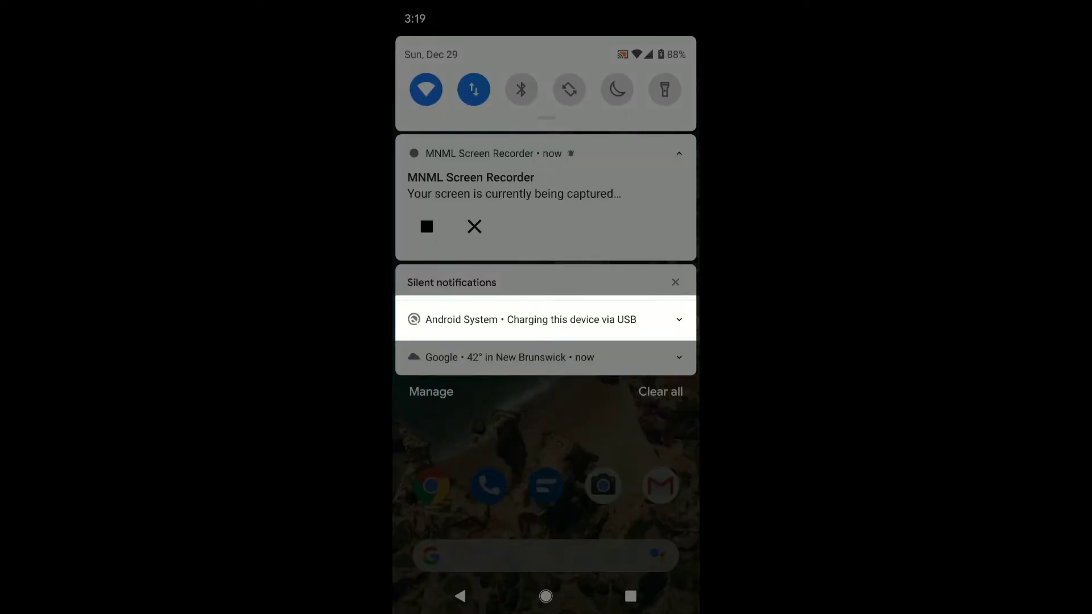
left_click_drag(546, 319, 546, 364)
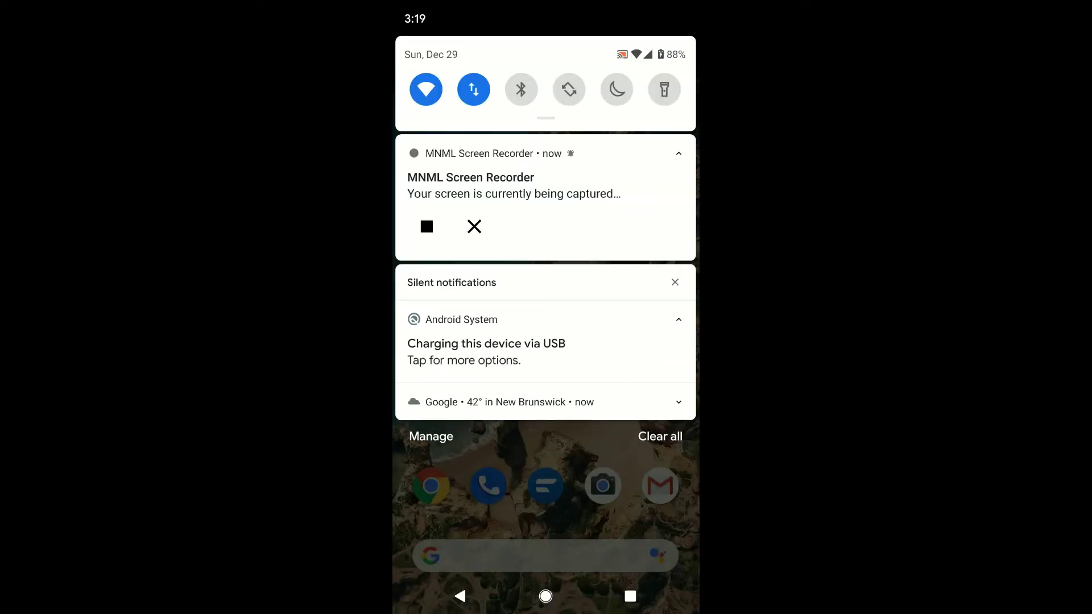
left_click(486, 352)
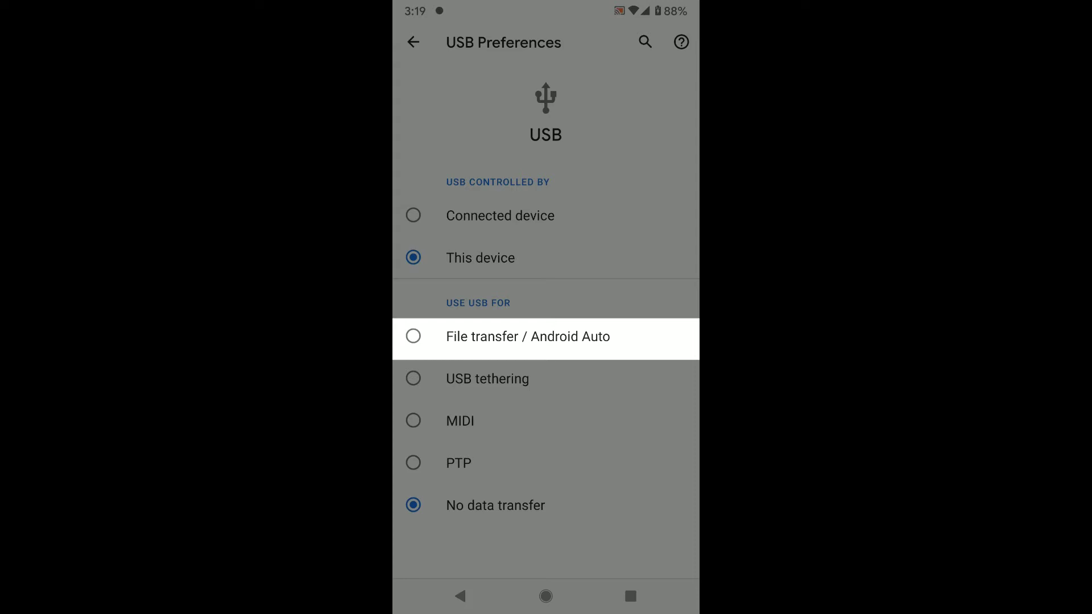
left_click(413, 336)
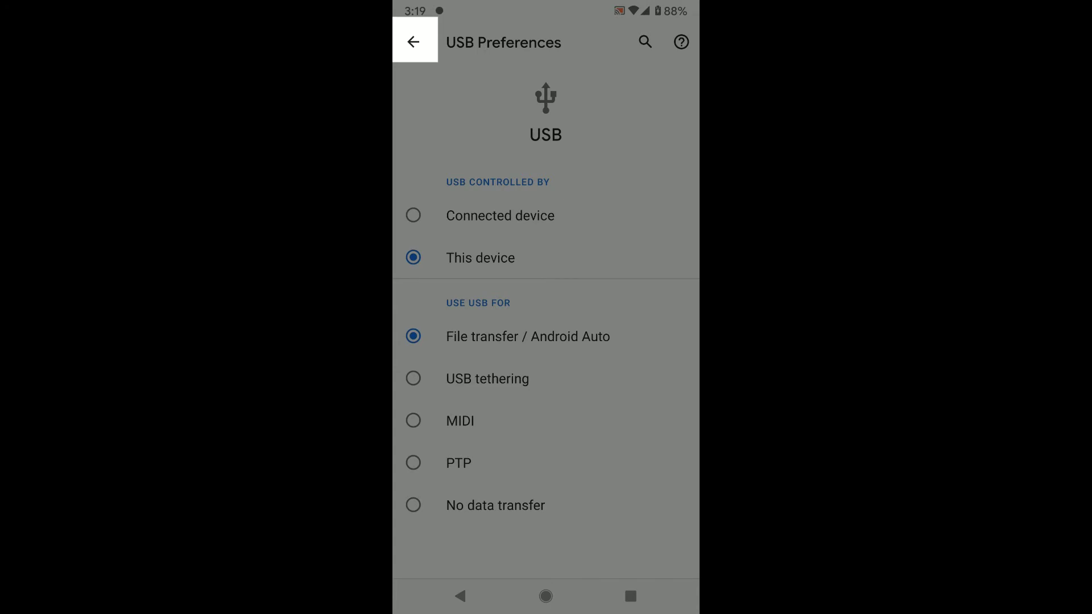
left_click(413, 42)
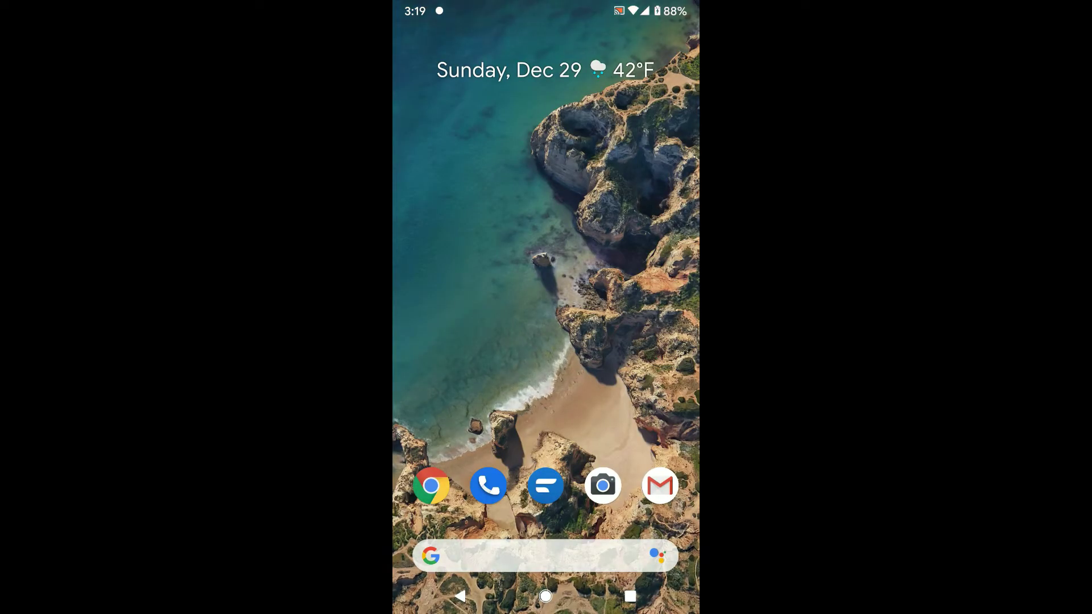
left_click_drag(546, 6, 546, 342)
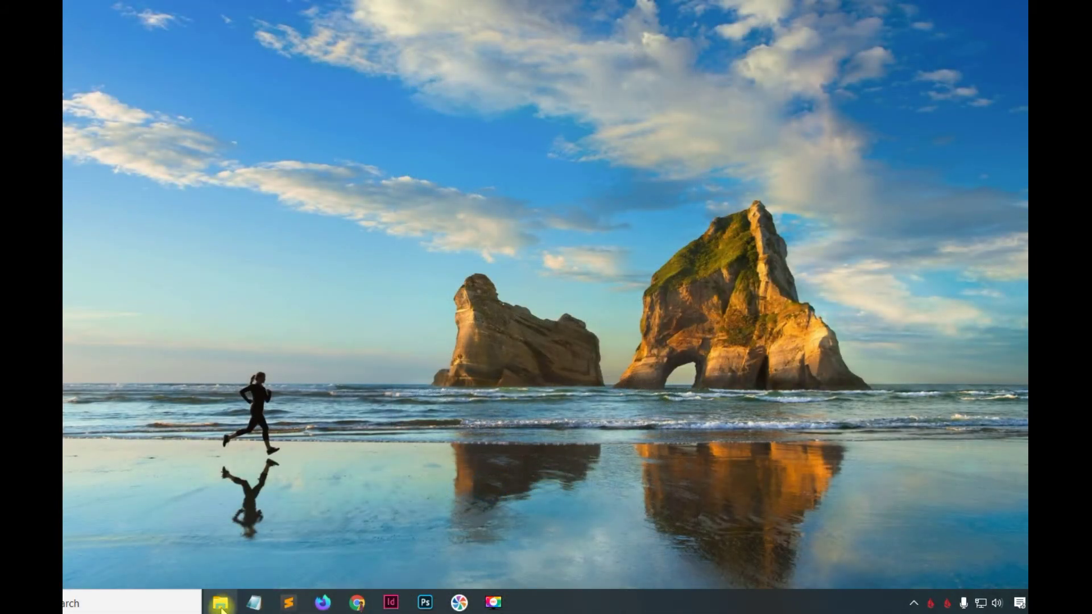
- Open a new File Explorer window showing the Pixel 2 XL's Internal shared storage folders
left_click(221, 606)
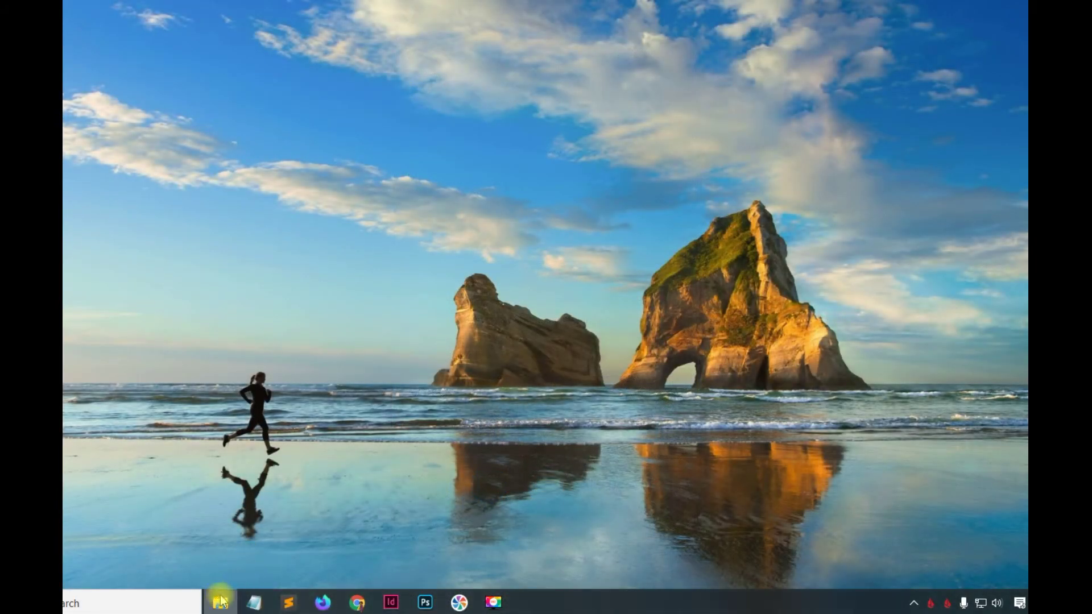
right_click(221, 603)
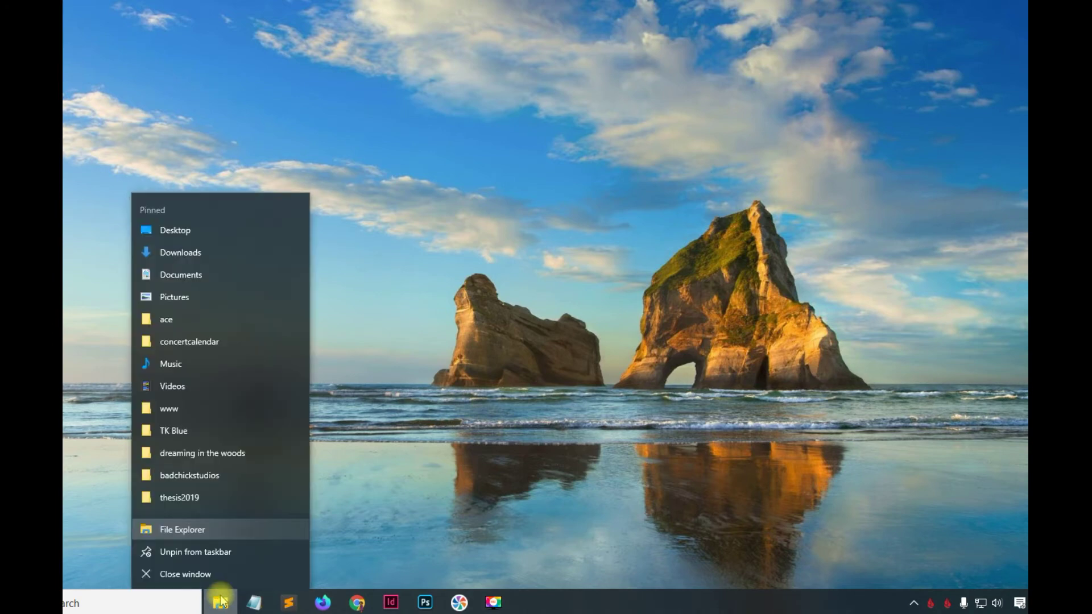
left_click(176, 532)
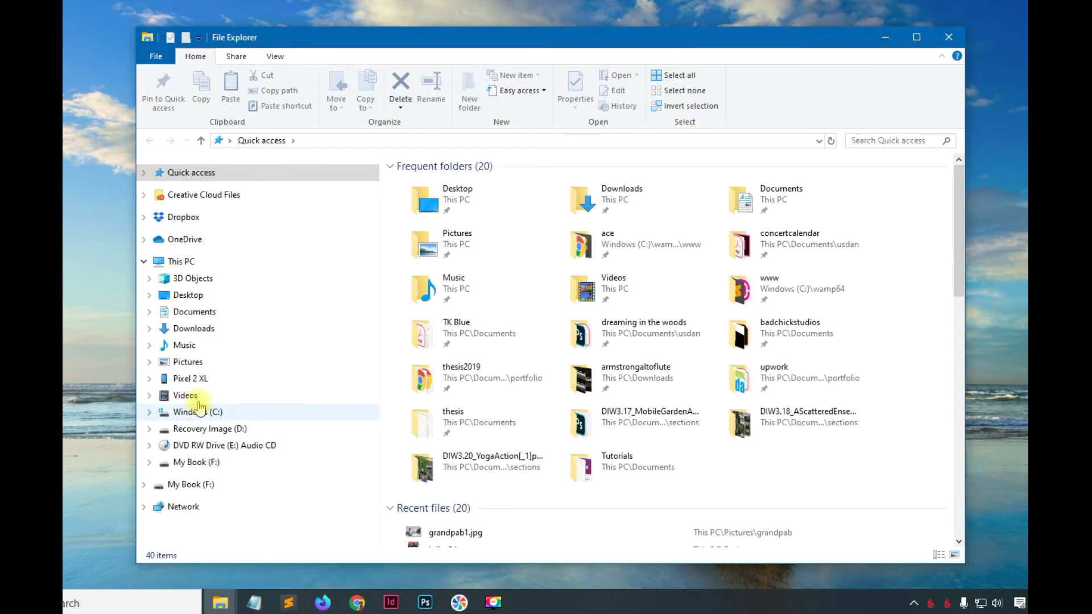
left_click(199, 378)
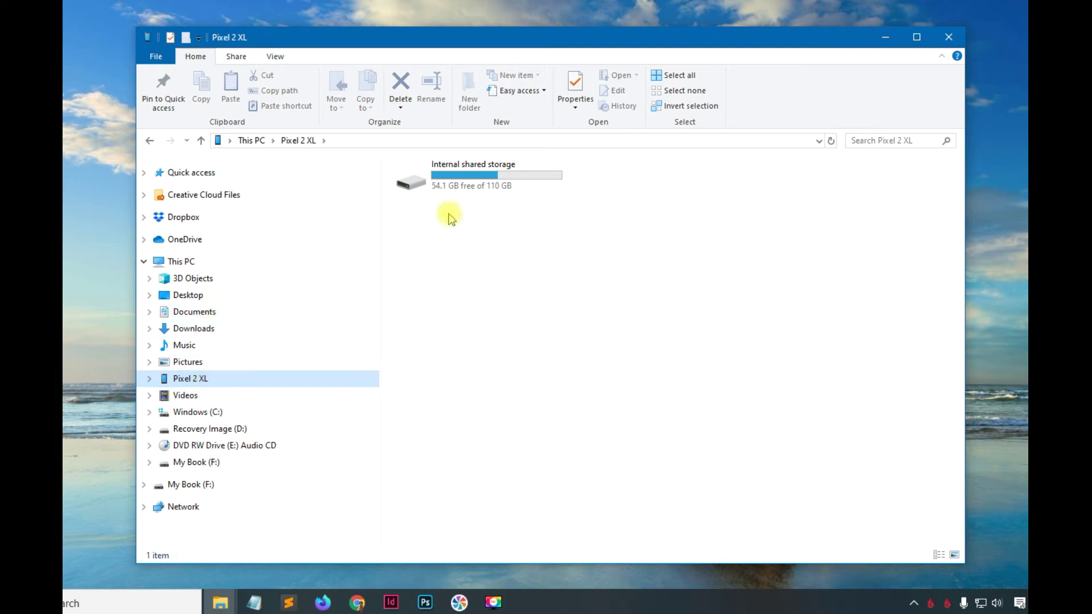
double_click(487, 183)
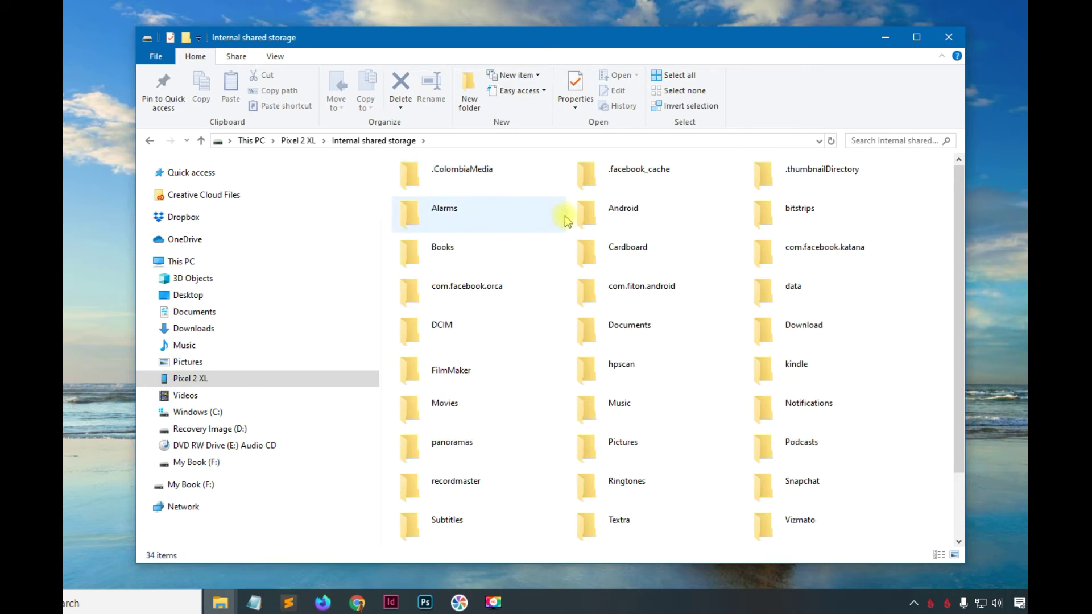
left_click_drag(958, 271, 958, 329)
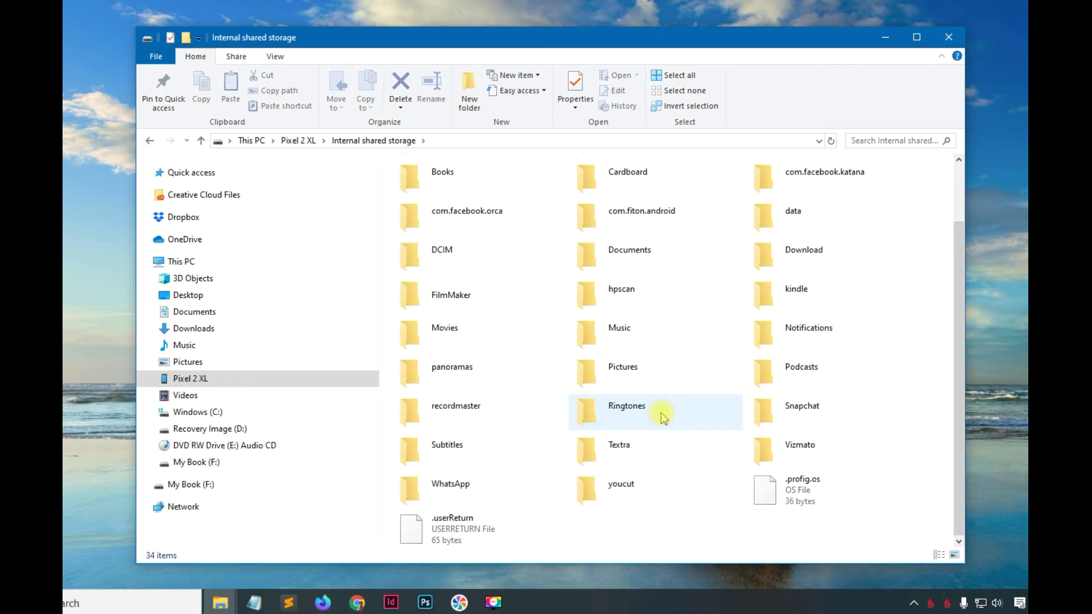
- Create a new folder named Ringtones2 in the phone's storage
right_click(621, 528)
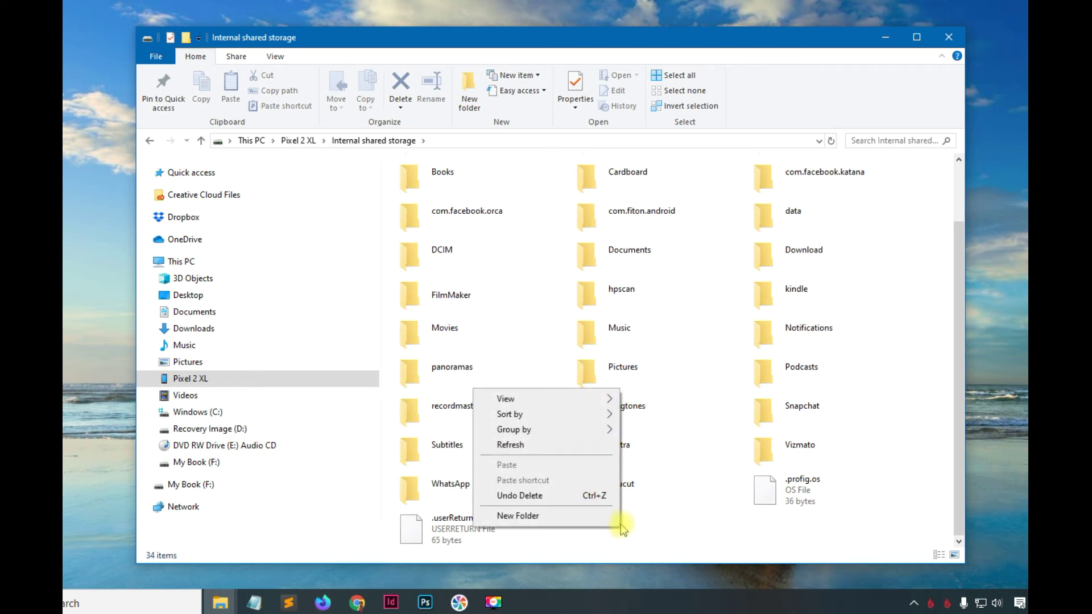
left_click(535, 516)
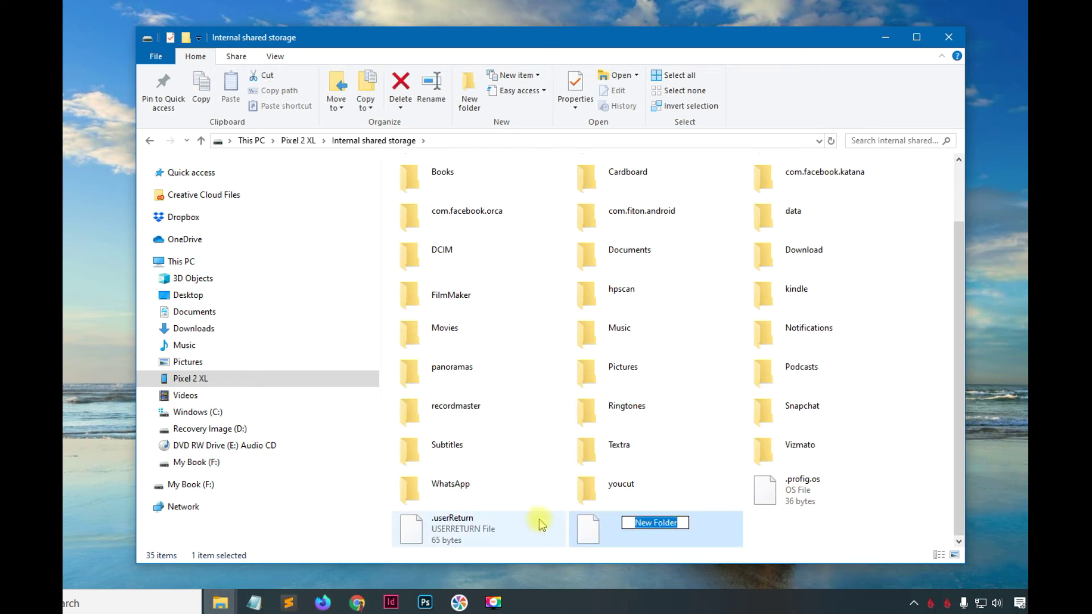
type("Ringto")
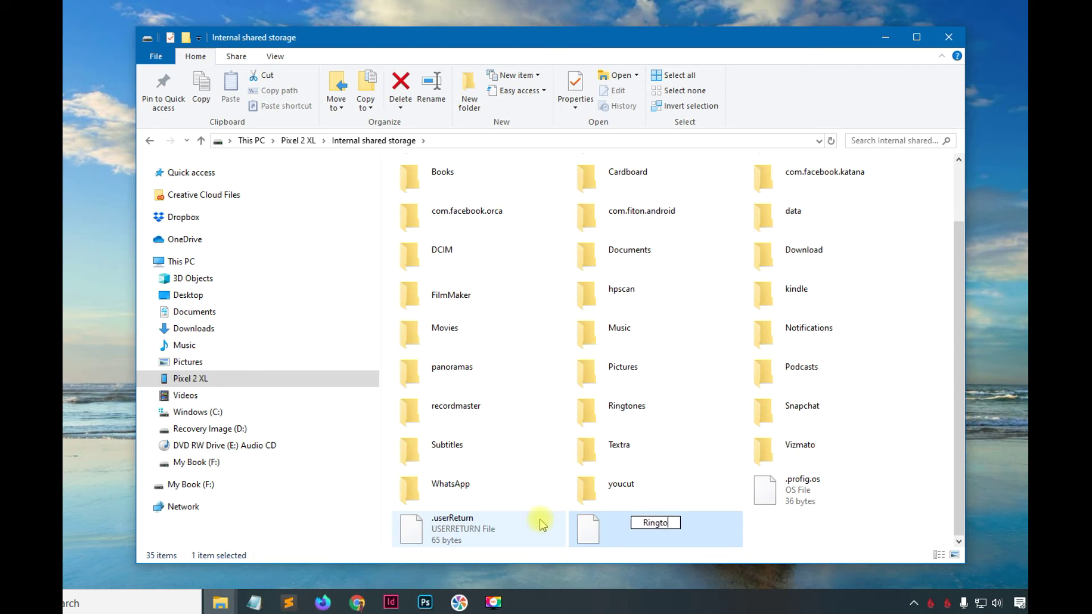
type("nes2")
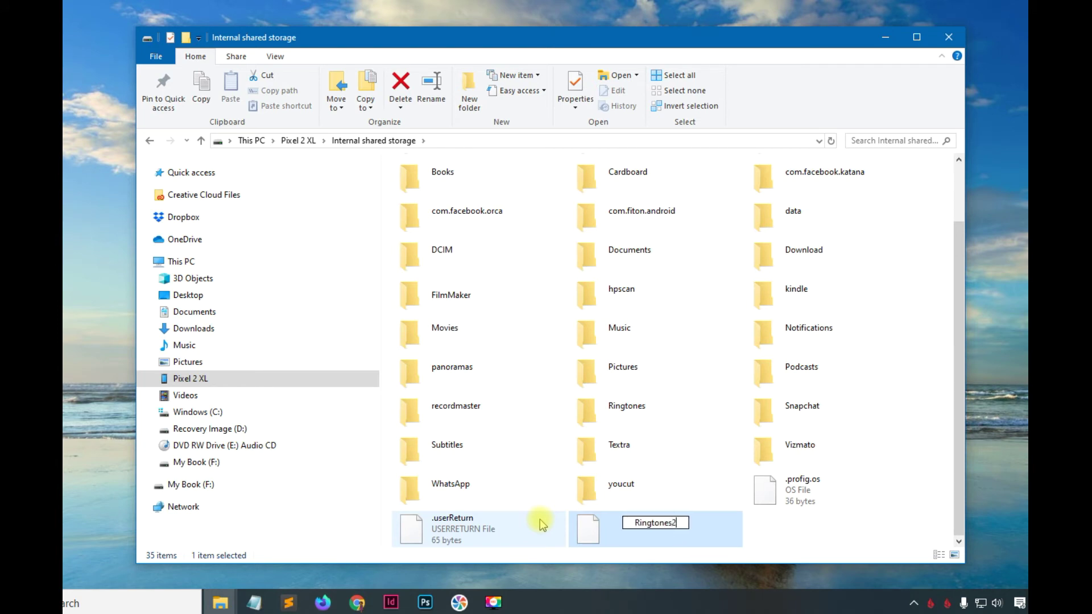
left_click(799, 534)
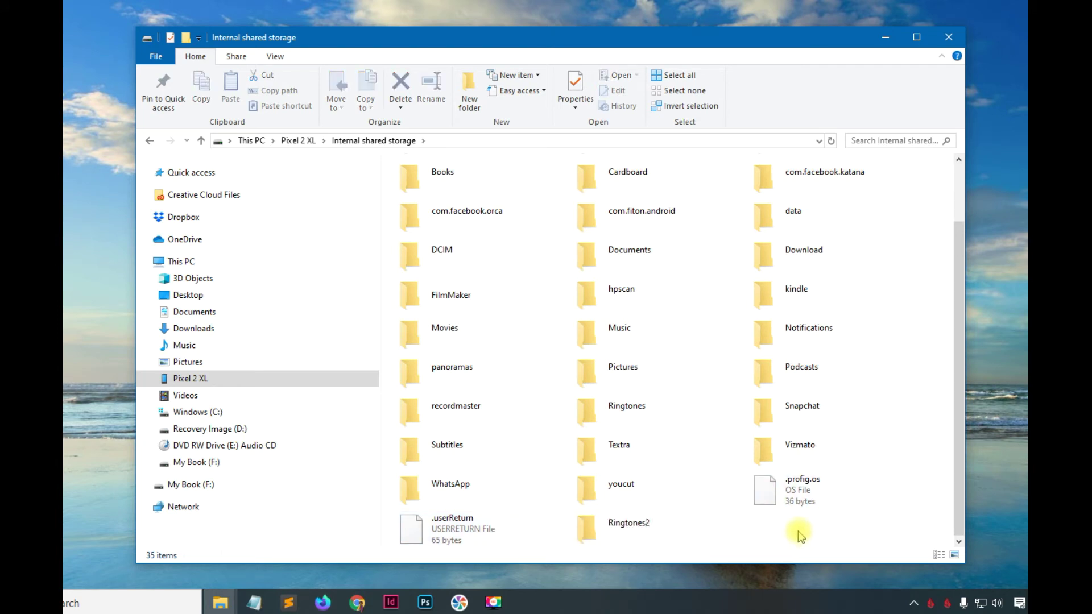
- Permanently delete the Ringtones2 folder
right_click(621, 535)
left_click(522, 487)
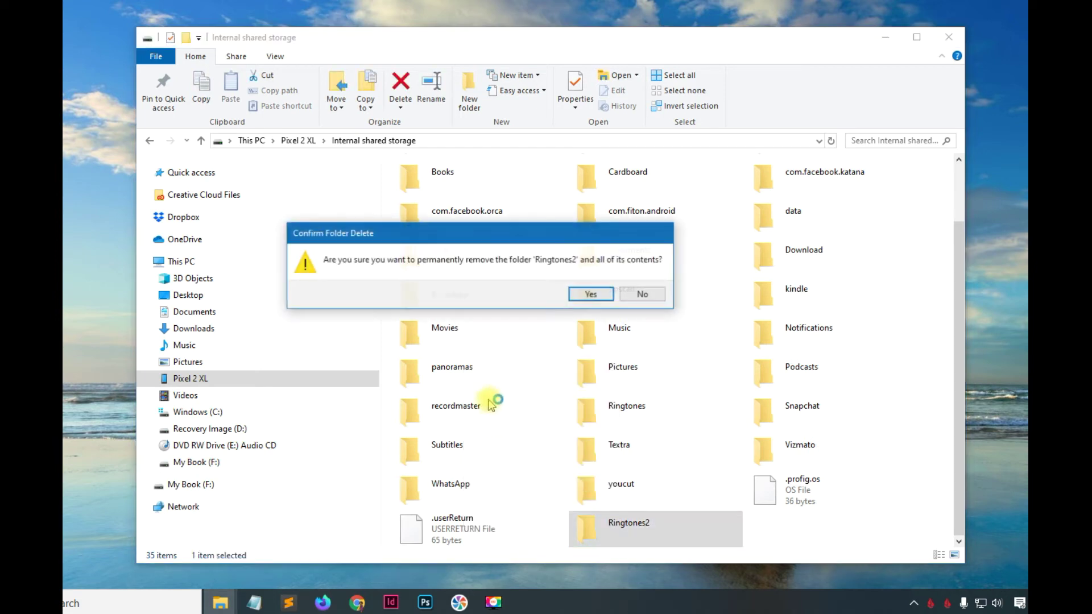
left_click(592, 294)
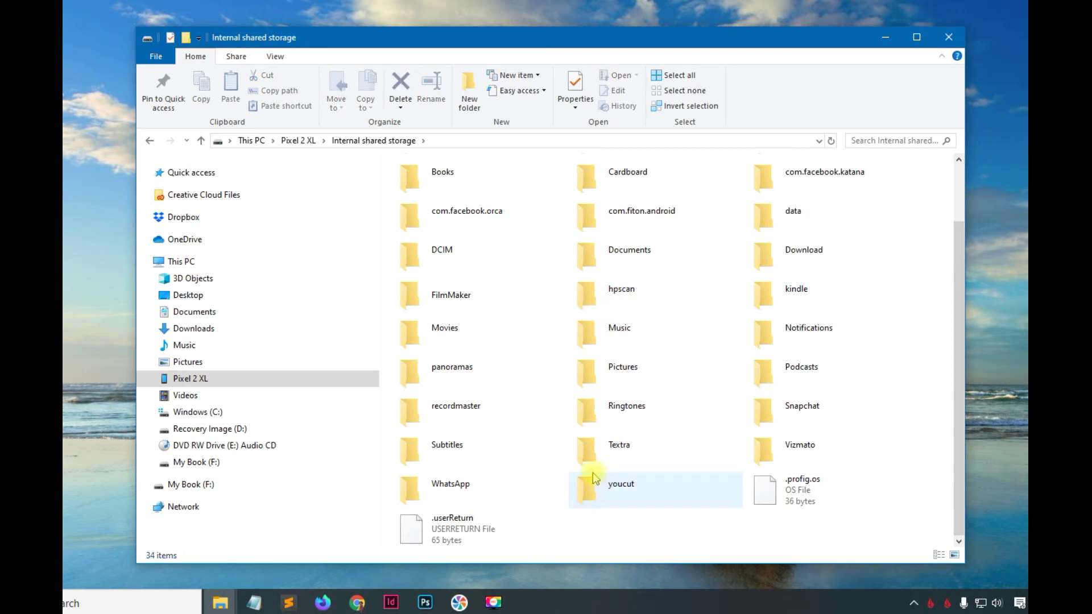
- Open the phone's Ringtones folder and arrange it side by side with the PC Music window
double_click(613, 412)
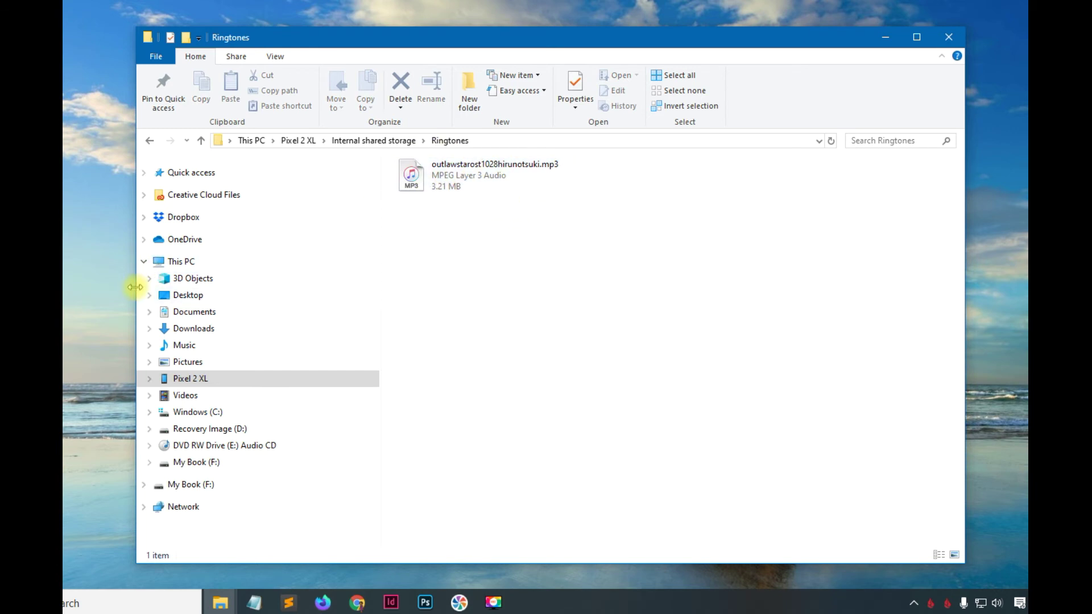
left_click_drag(135, 287, 500, 293)
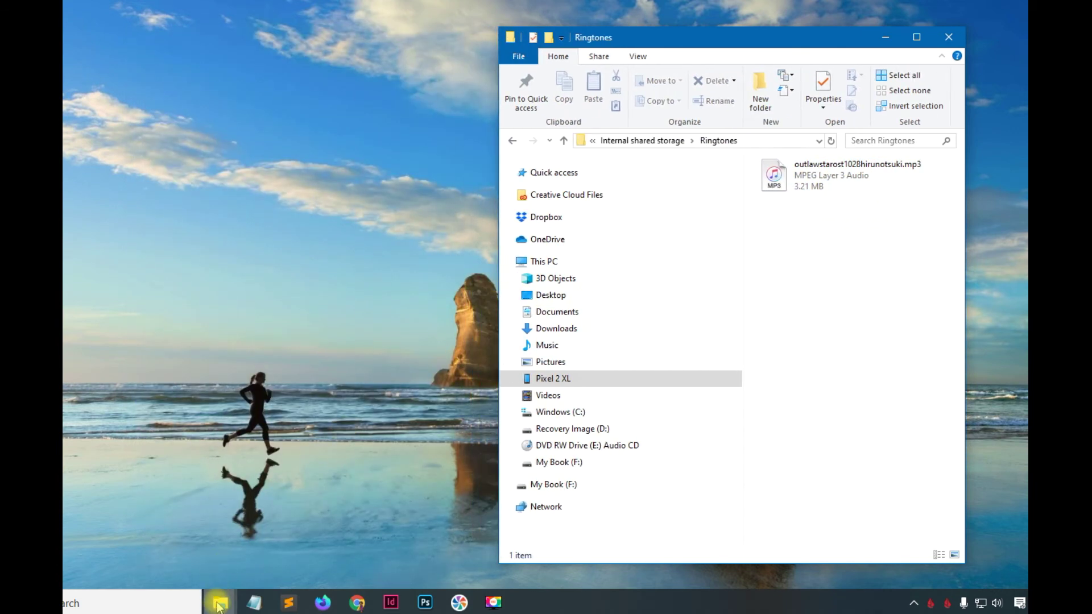
mouse_move(219, 606)
left_click(189, 503)
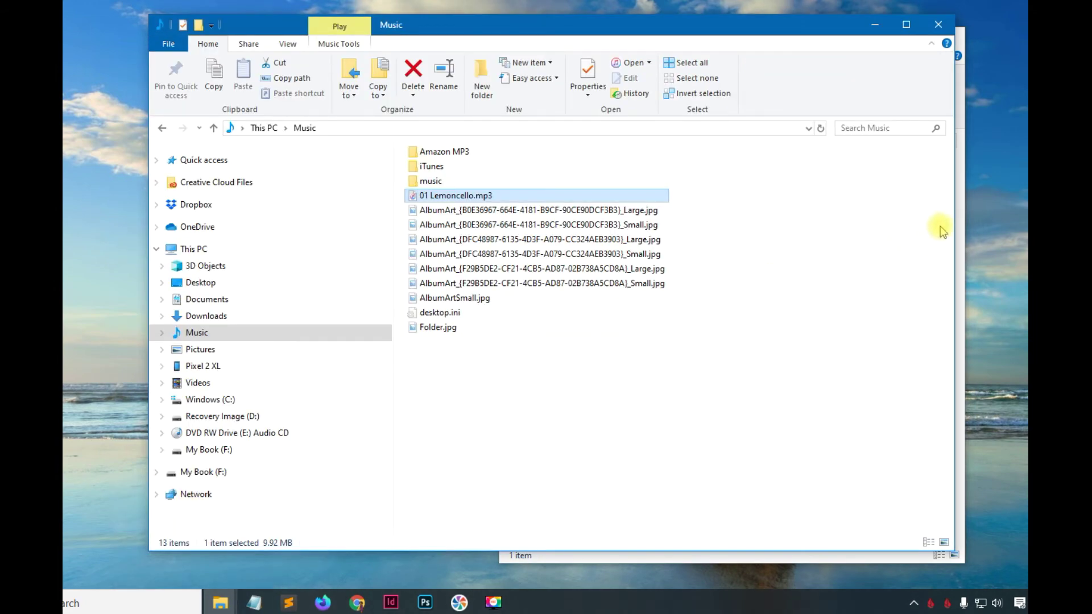
left_click_drag(956, 231, 732, 240)
left_click_drag(513, 31, 443, 35)
left_click_drag(706, 43, 758, 42)
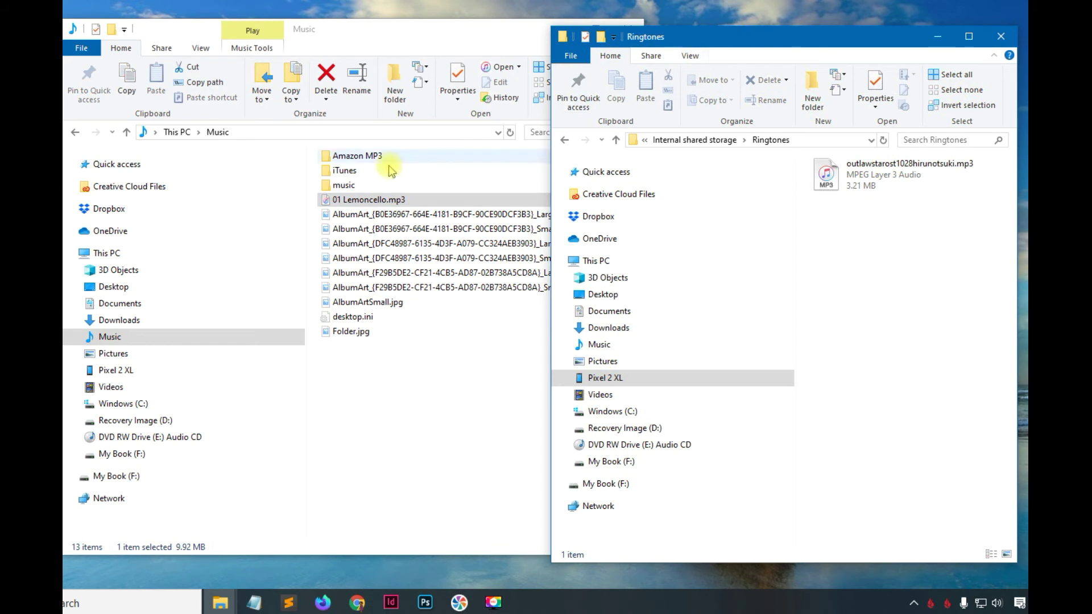
- Copy 01 Lemoncello.mp3 into Ringtones and close both Explorer windows
left_click(360, 203)
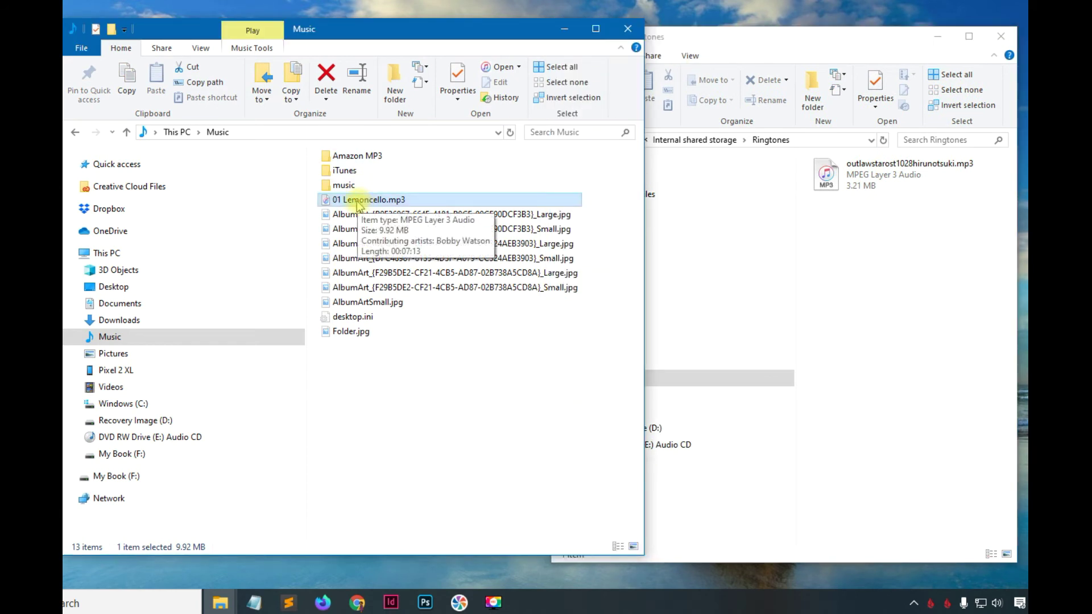
left_click_drag(360, 205, 895, 275)
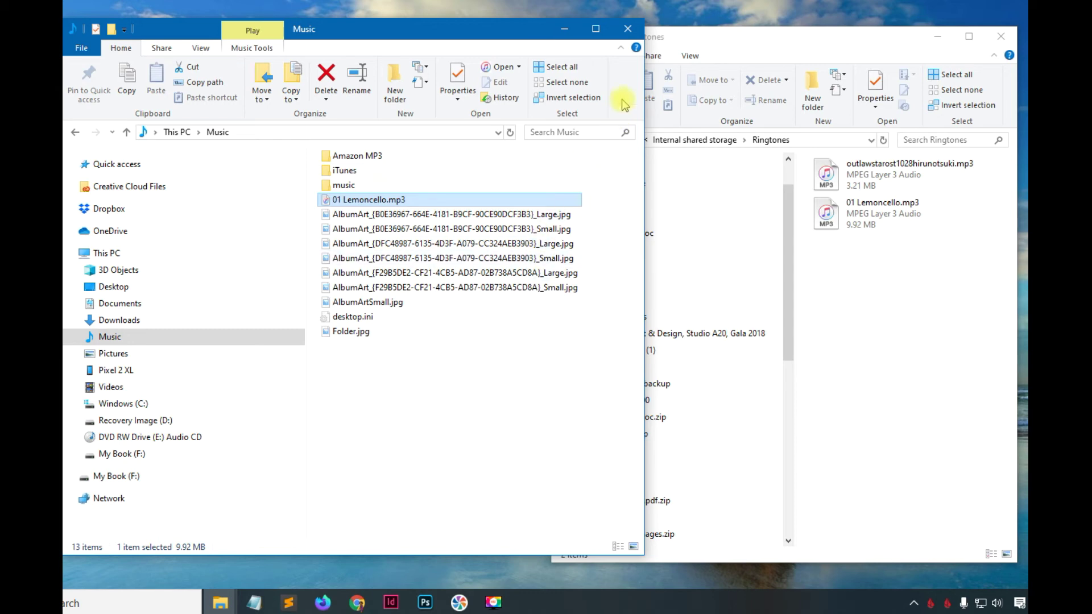
left_click(622, 30)
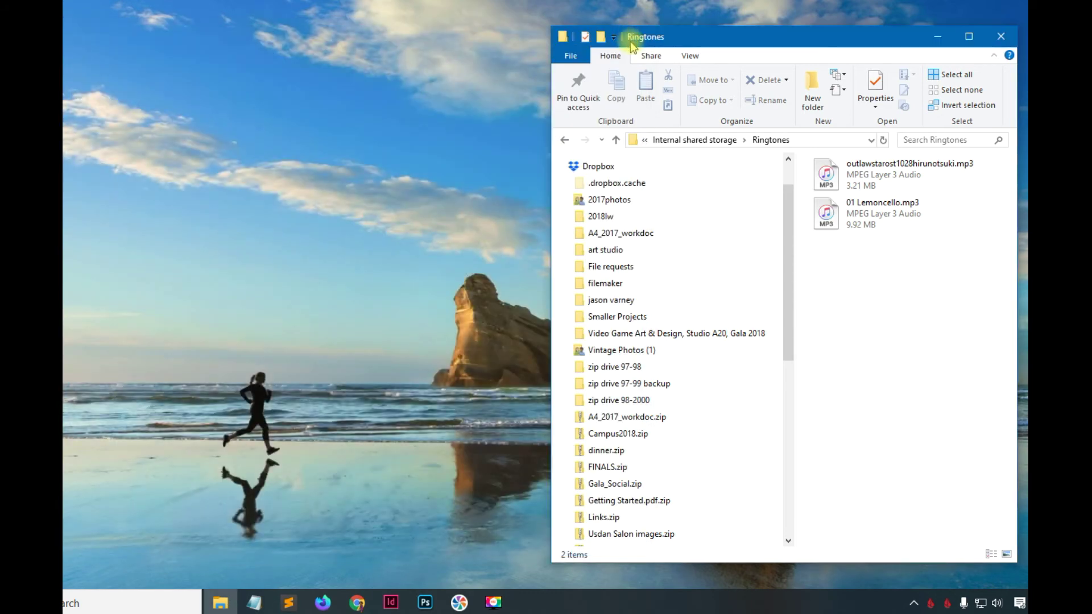
left_click(1001, 37)
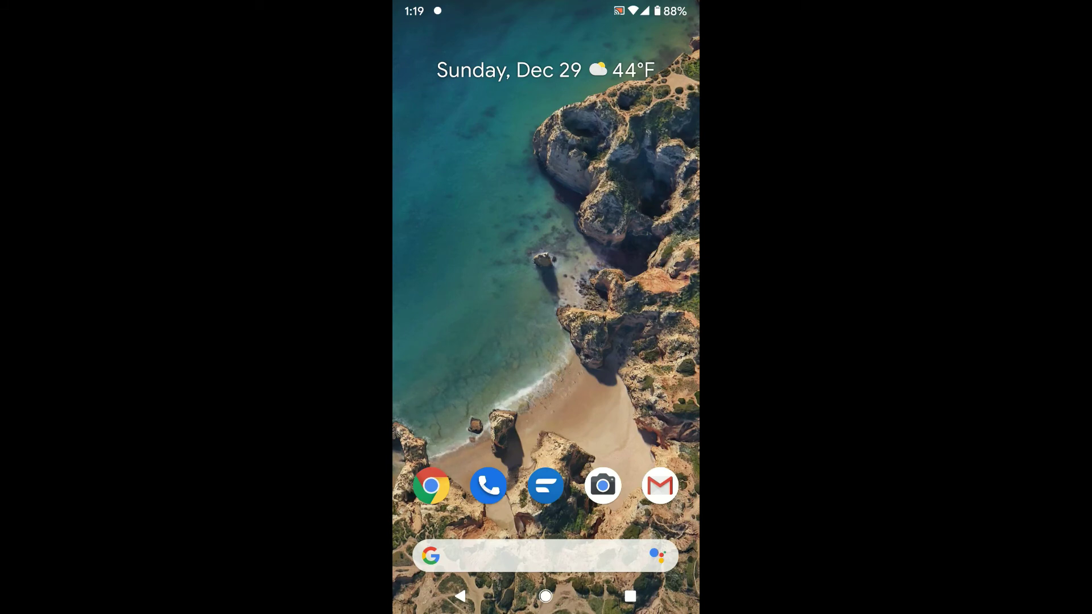
- Open phone Settings from Quick Settings and scroll the Sound page to Phone ringtone
left_click_drag(546, 5, 546, 256)
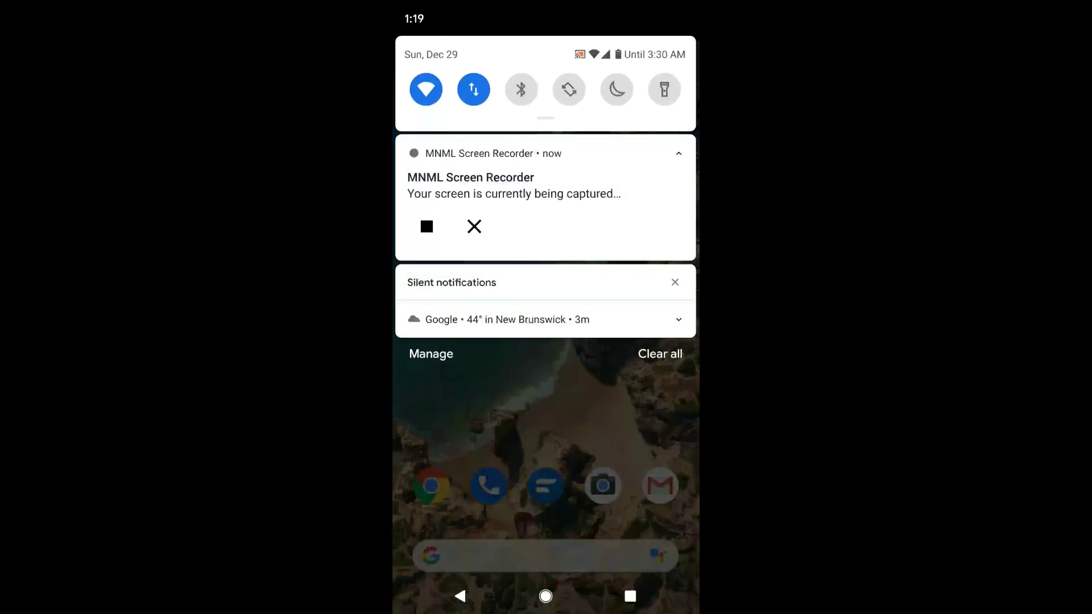
left_click_drag(546, 170, 546, 427)
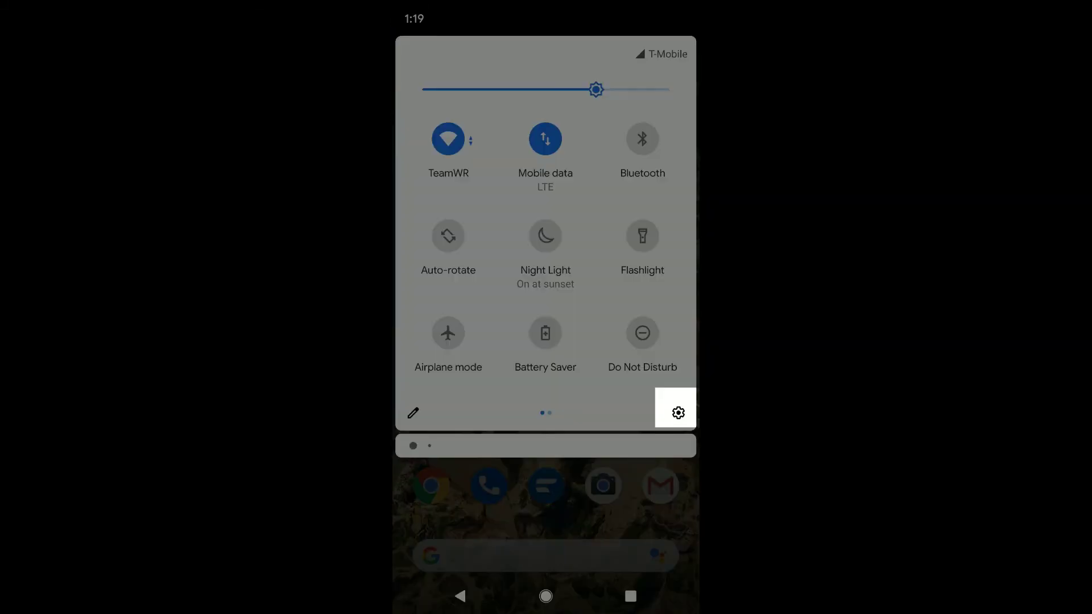
left_click(678, 412)
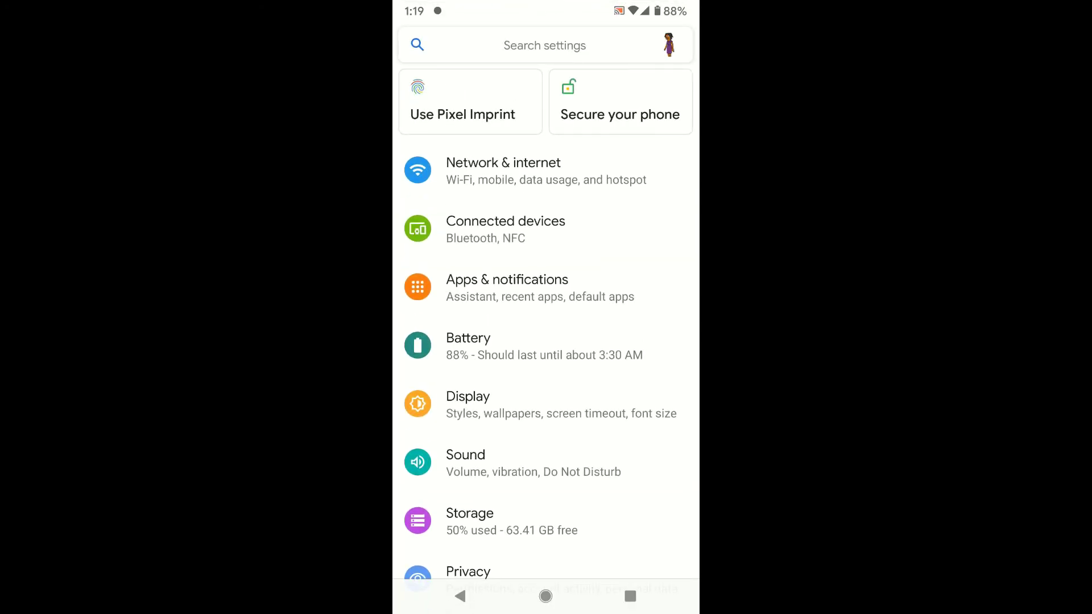
scroll(546, 318, "down", 4)
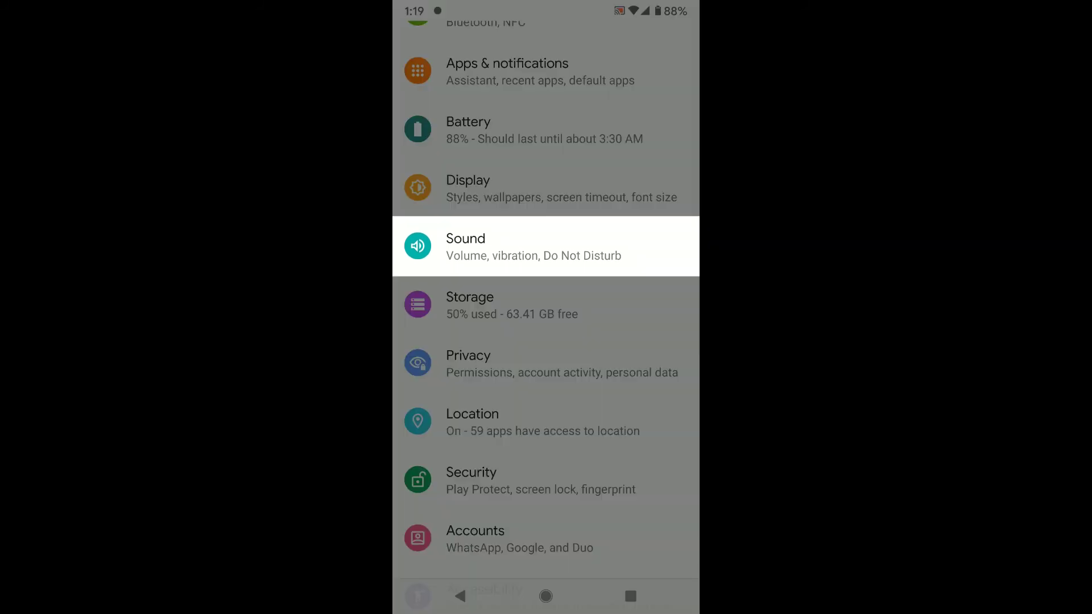
left_click(512, 246)
scroll(546, 319, "down", 2)
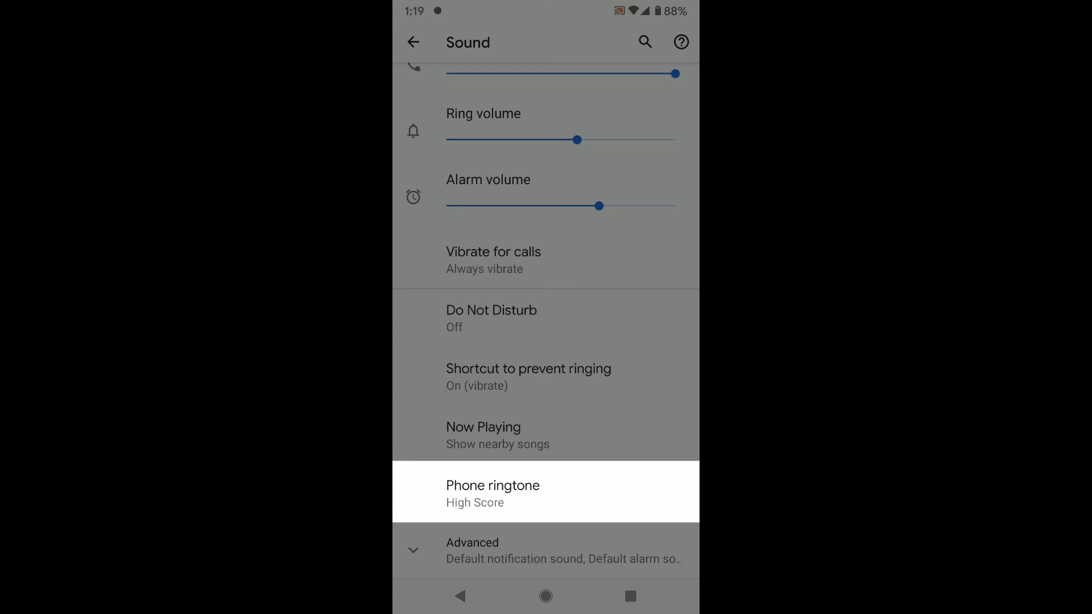
- Choose Lemoncello from My Sounds as the phone ringtone and save
left_click(492, 493)
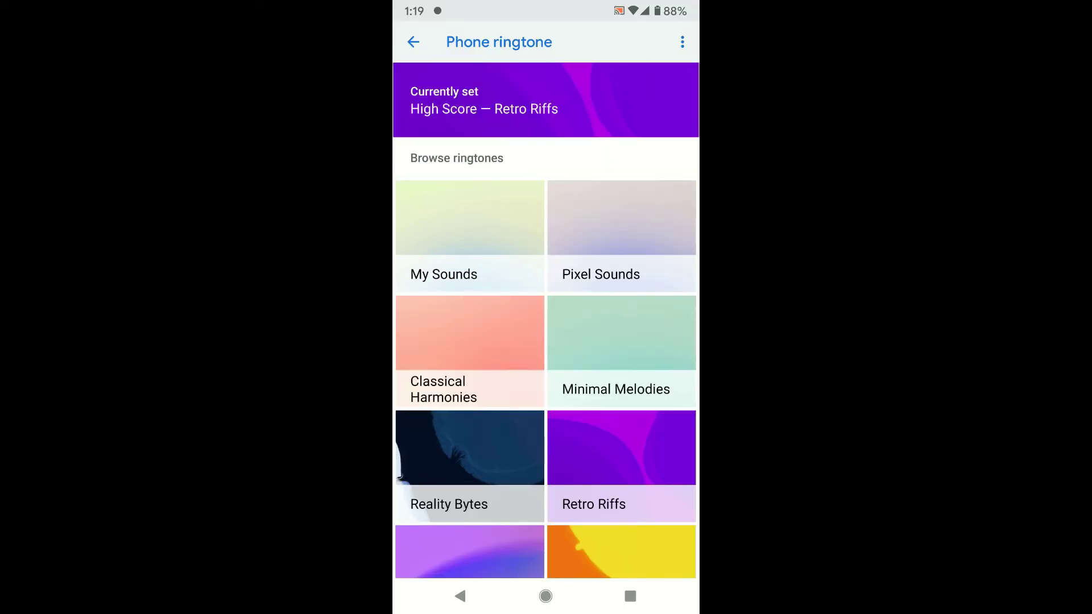
left_click(469, 236)
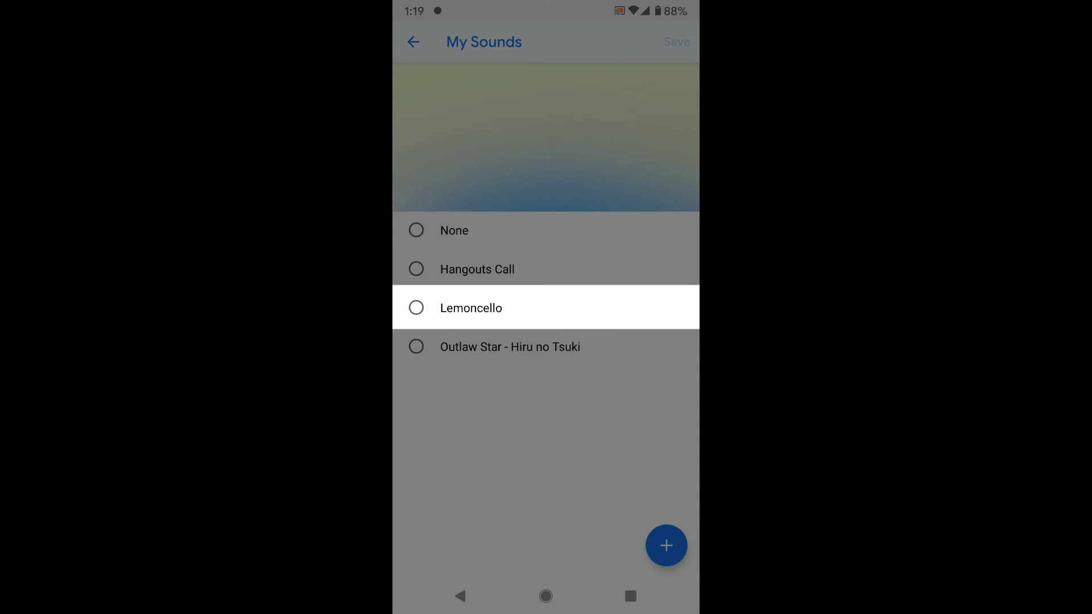
left_click(471, 307)
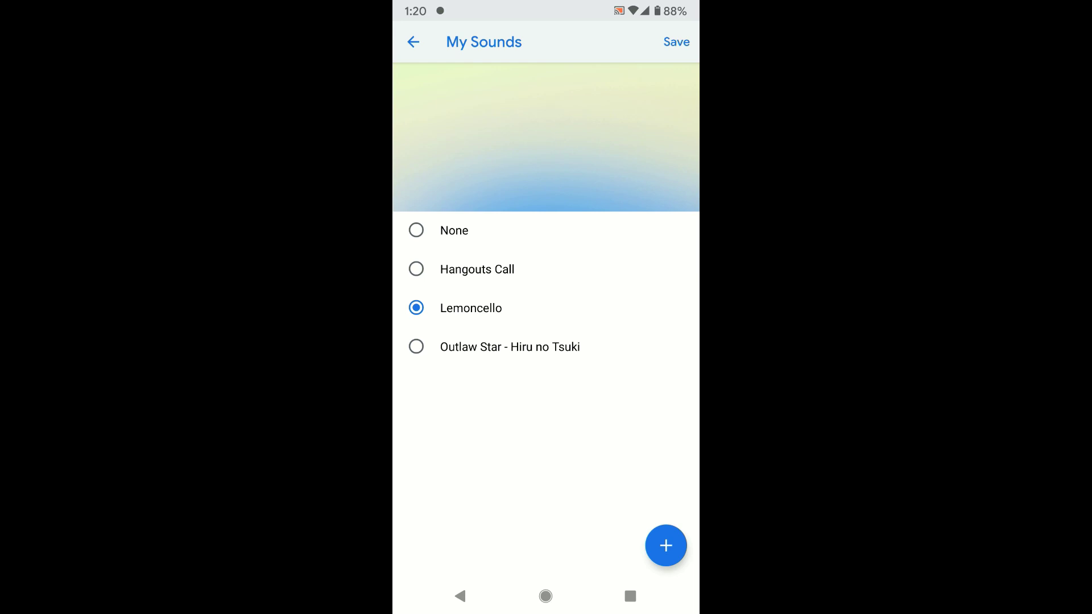
left_click(676, 42)
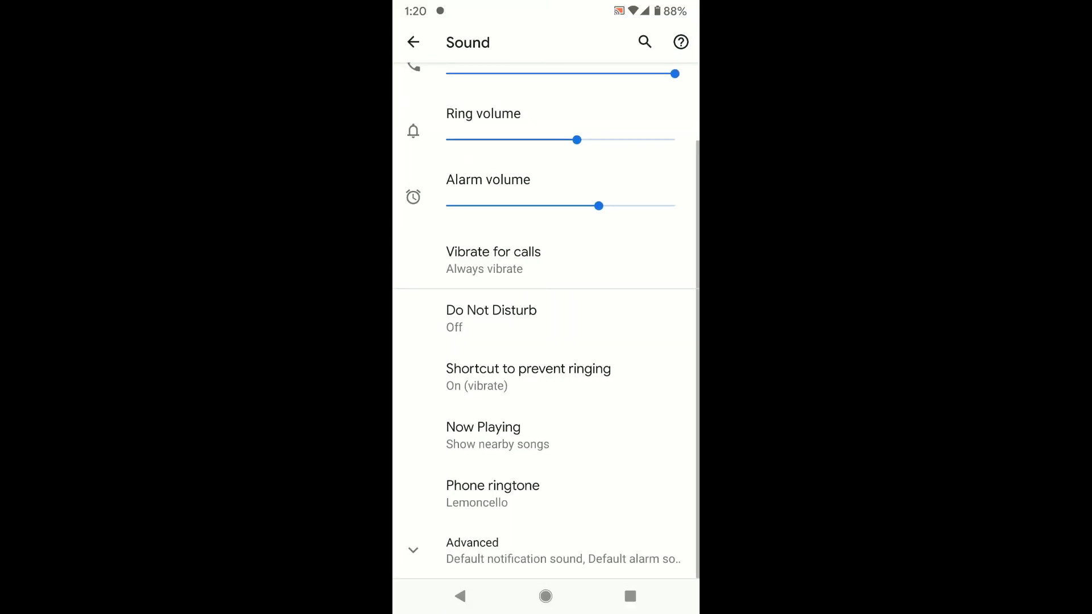